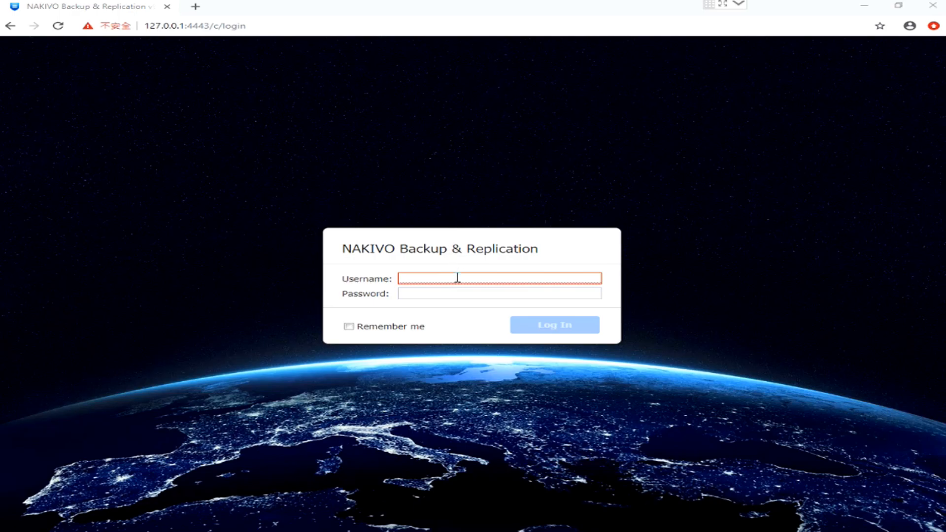
Log in to the backup console with the account username and password.
text(arth)
key(Tab)
text(••••••••)
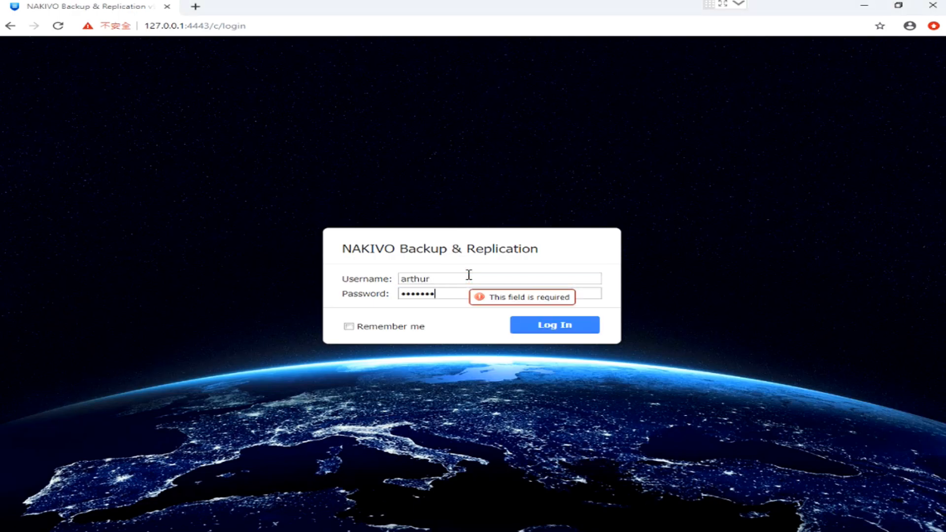
text(•)
key(Return)
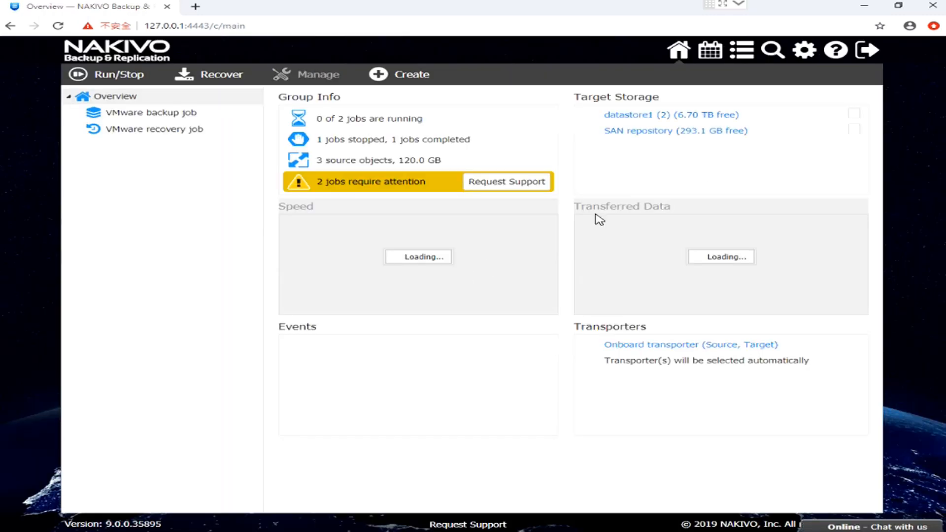
Open the inventory configuration and start adding a new VMware vCenter or ESXi host.
click(805, 51)
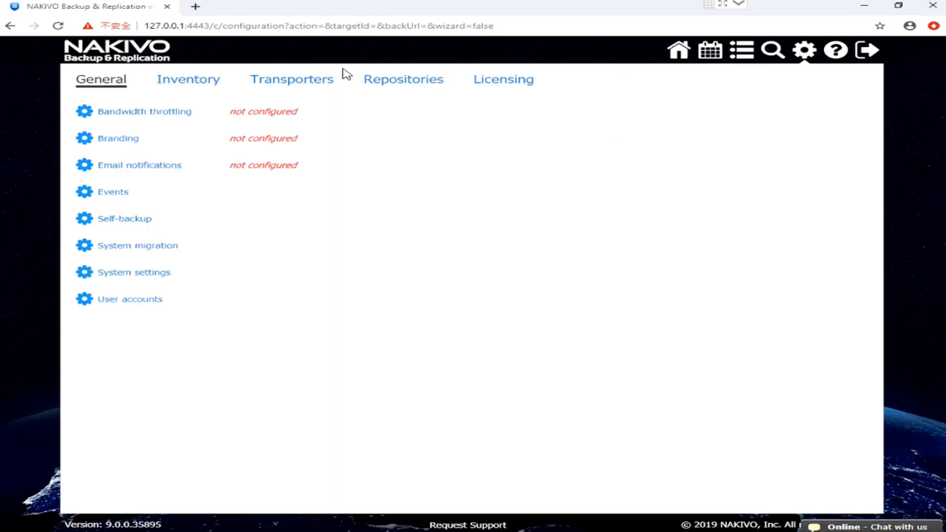
click(193, 83)
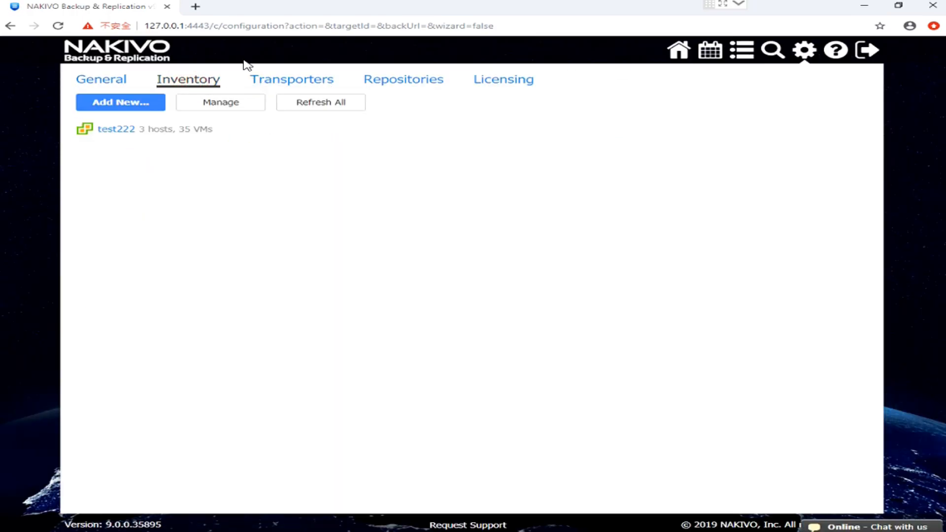
click(131, 106)
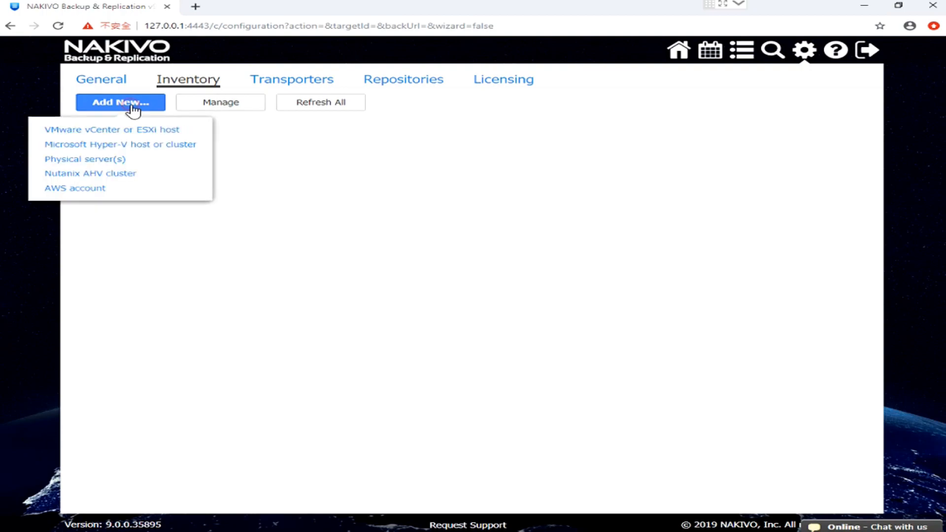
click(129, 131)
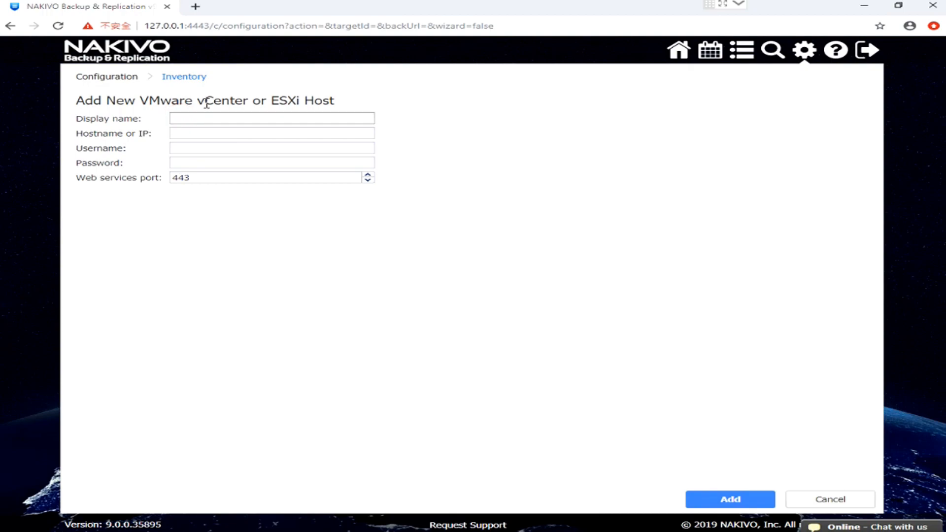
Fill in display name tet, host 192.168.161.67, the administrator username and the password for the new host, and discard the entry.
text(tet)
key(Tab)
text(192.168.)
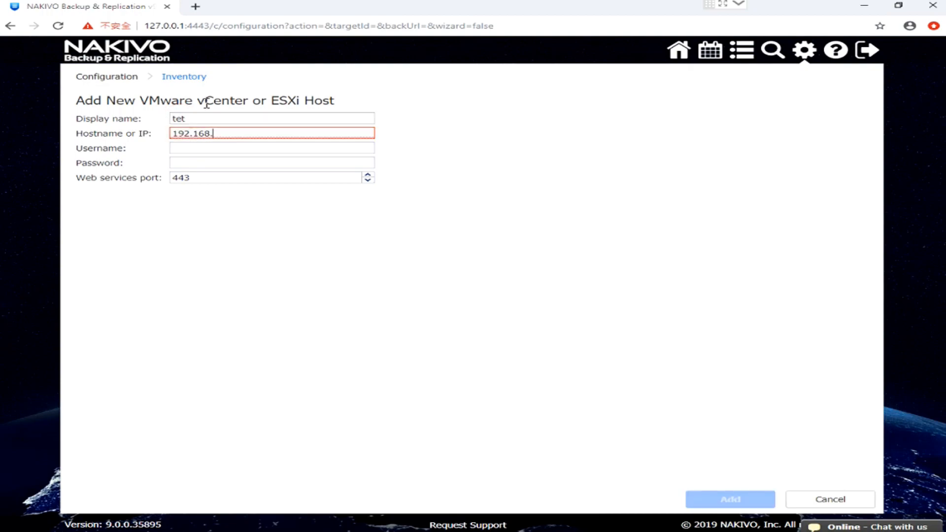
text(2)
key(BackSpace)
text(161.67)
key(Tab)
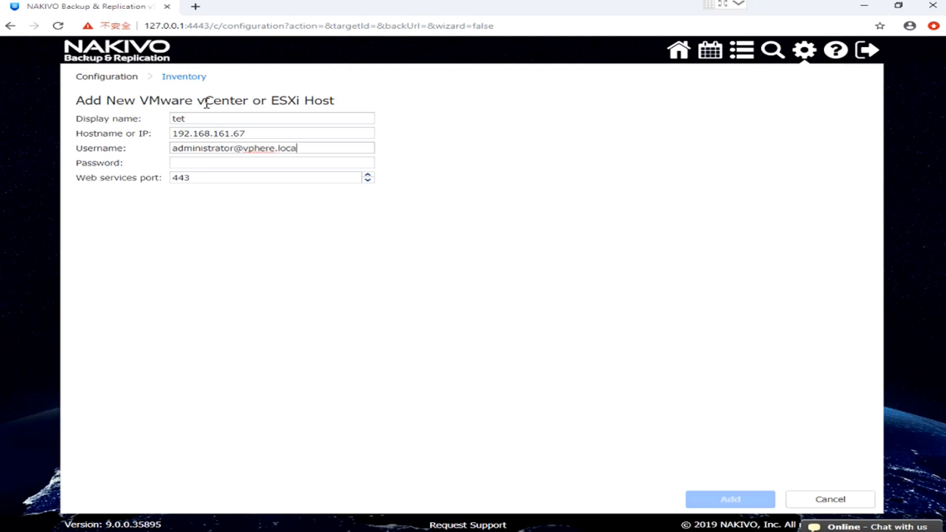
key(Tab)
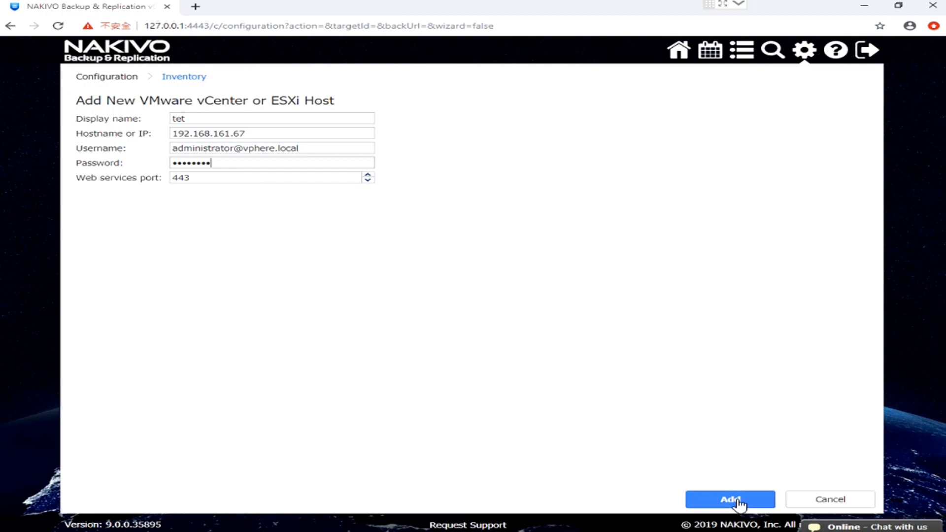
click(813, 499)
click(323, 127)
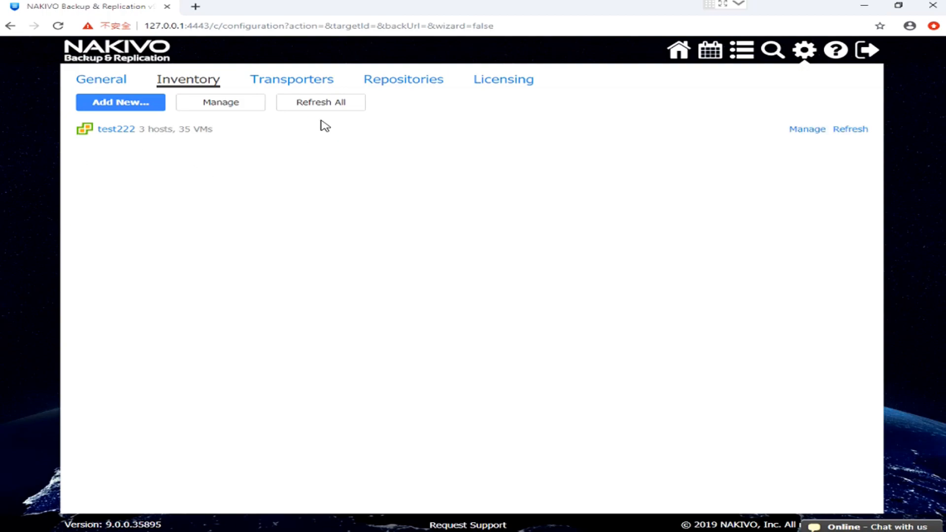
Start creating a backup repository named test, keeping its location as a local folder on the assigned transporter.
click(396, 84)
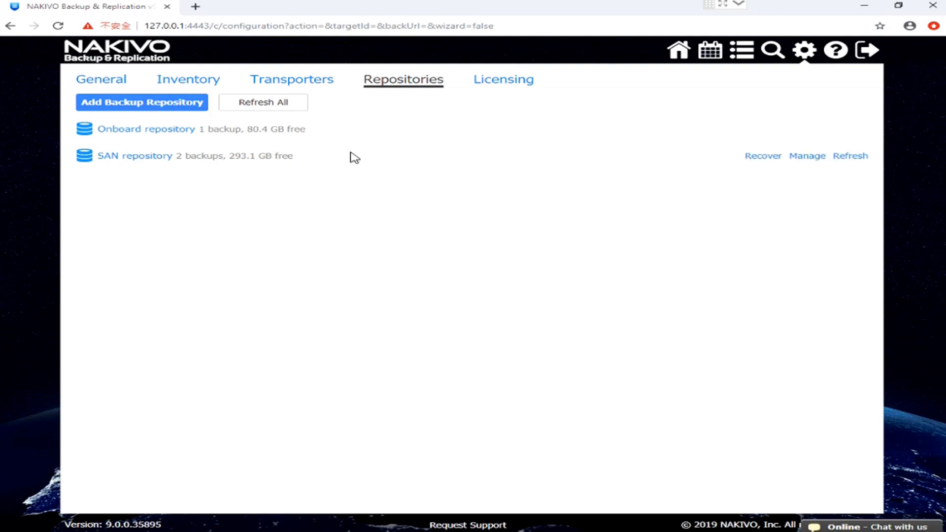
click(164, 104)
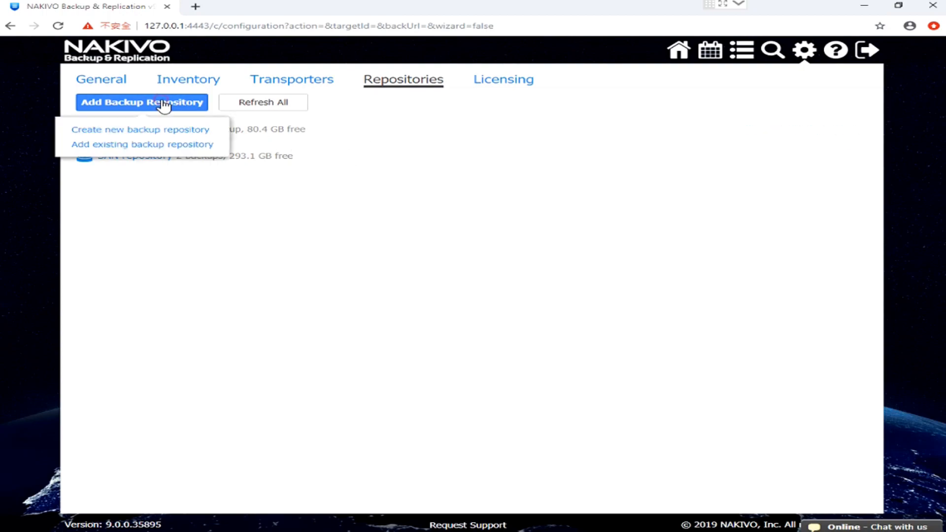
click(148, 131)
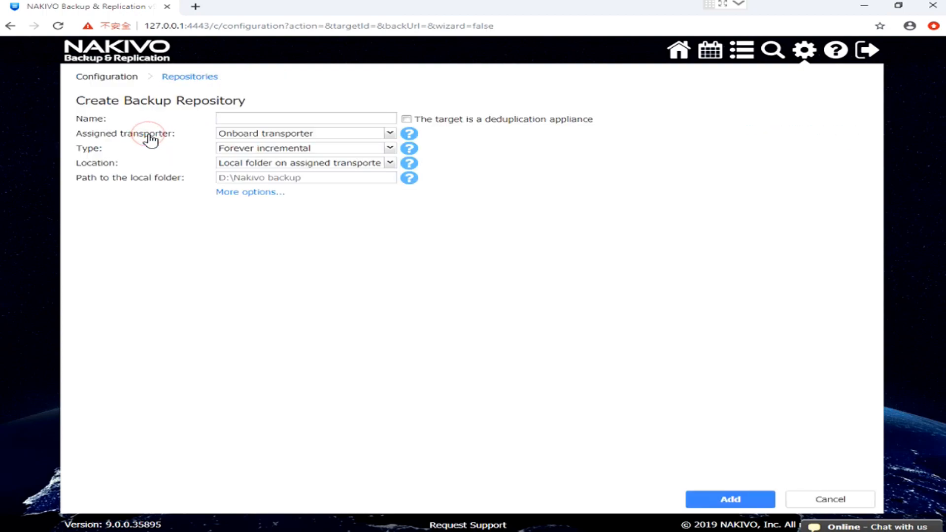
text(test)
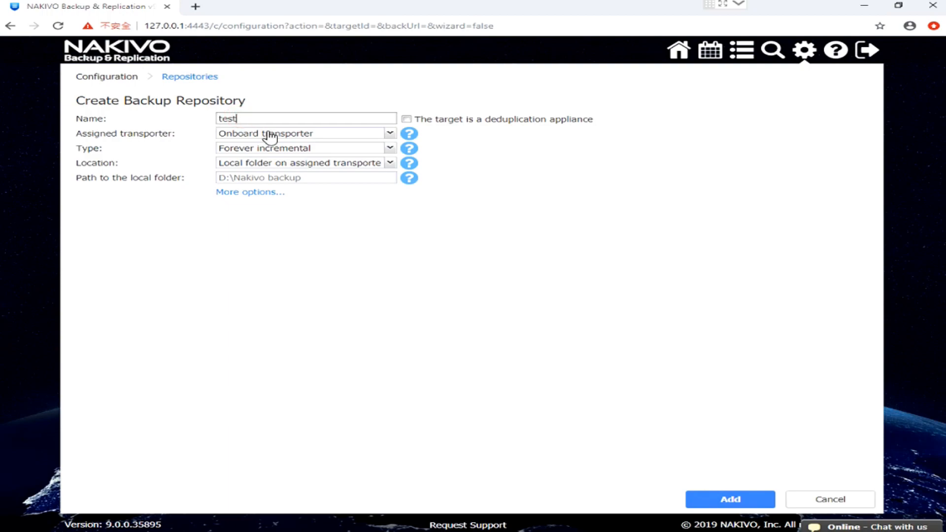
click(271, 165)
click(163, 212)
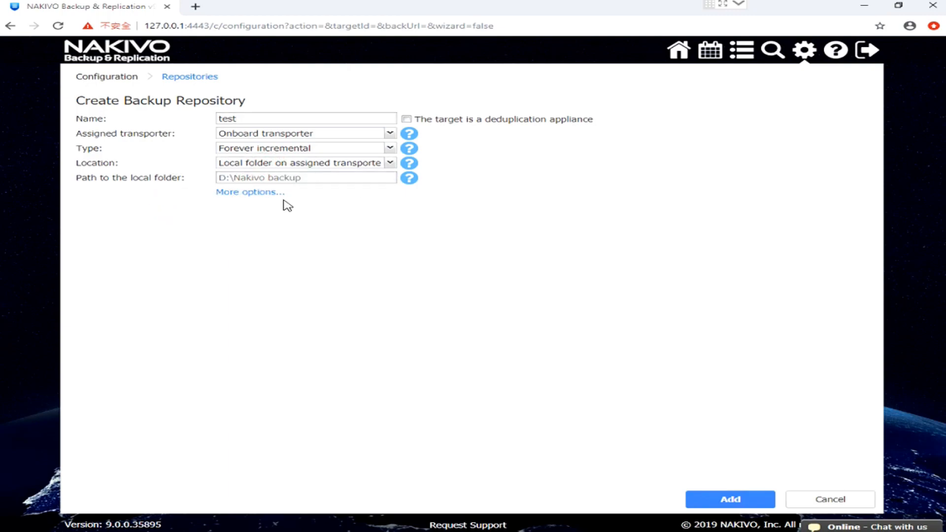
Inspect the xs5224-000dc2020 target in iSCSI Initiator Properties and the New Volume (E:) on Disk 1 in Disk Management.
click(207, 531)
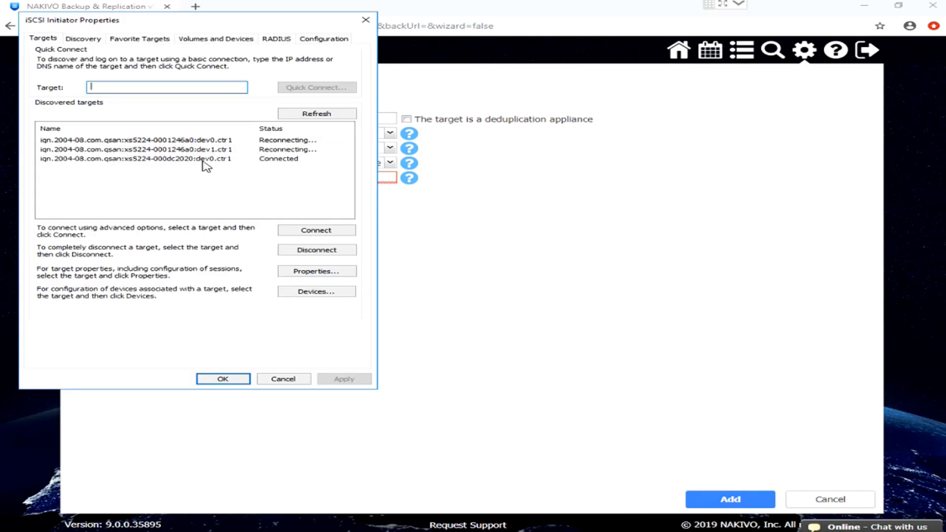
click(204, 160)
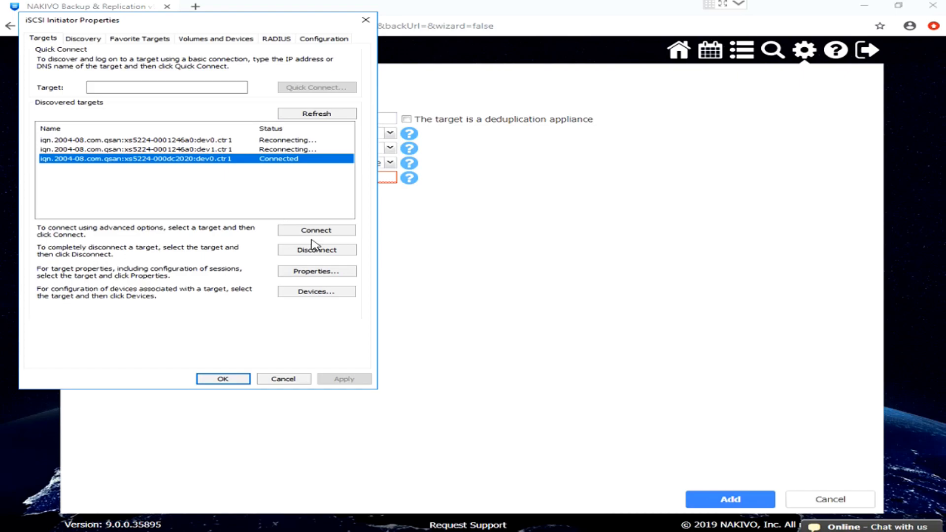
key(alt+Tab)
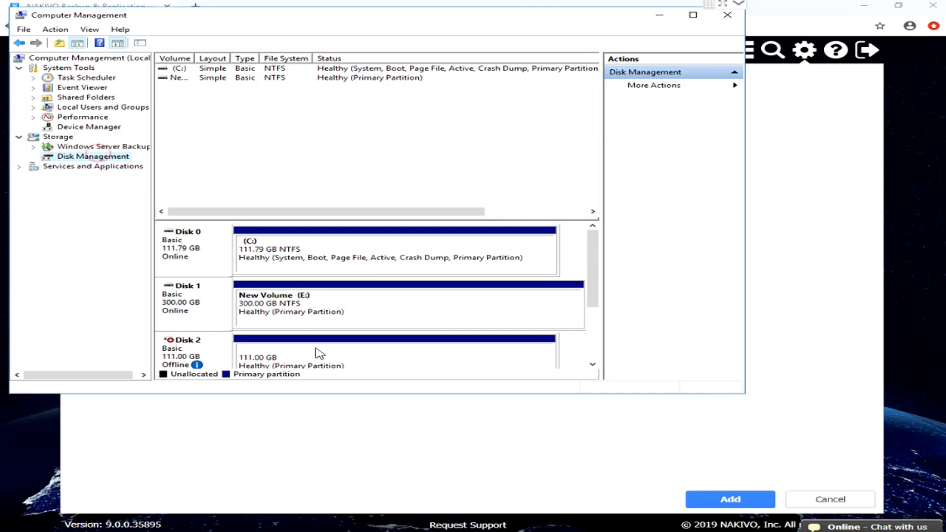
click(303, 301)
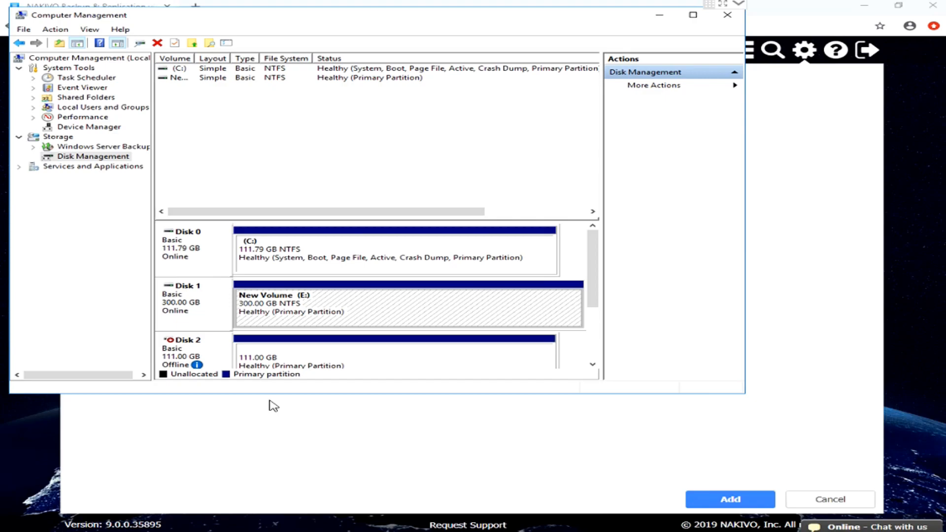
Return to the repository form, set the local folder path to E:\, and cancel the repository creation.
click(238, 439)
click(269, 177)
text(E:\)
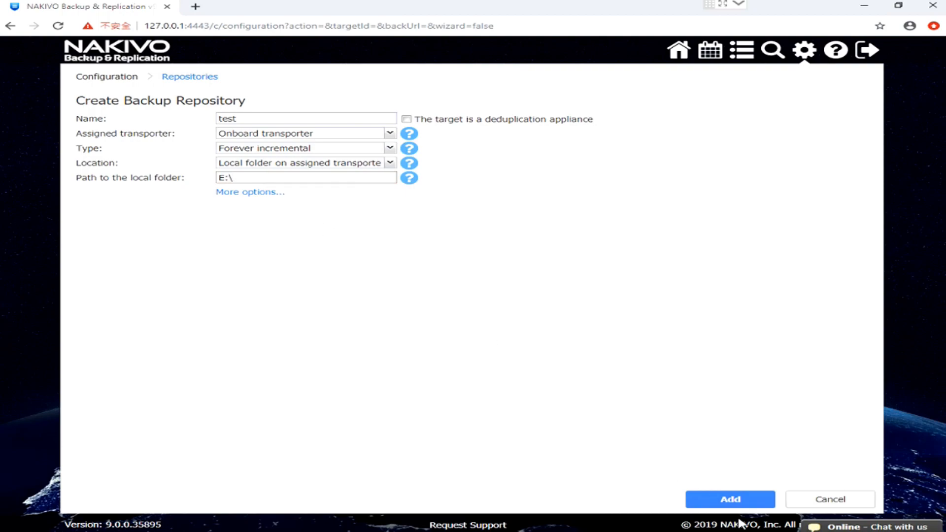
click(829, 498)
click(315, 156)
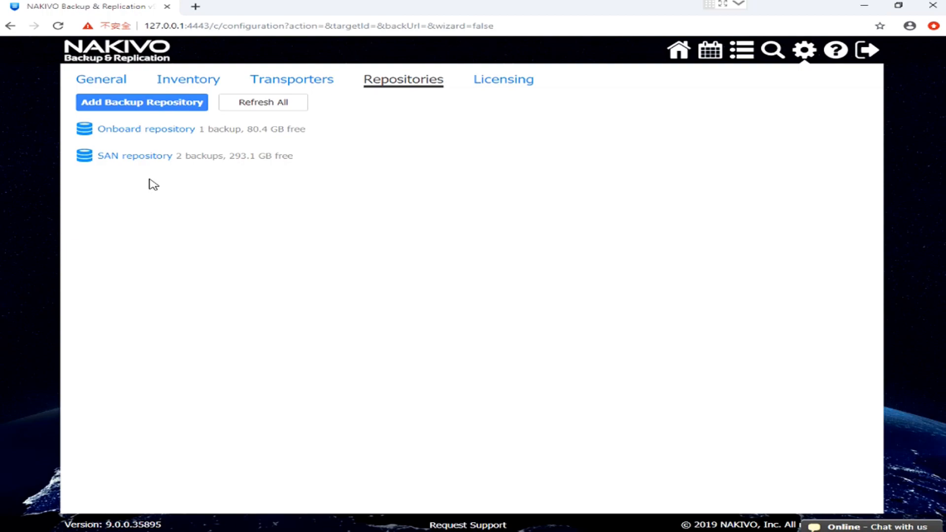
Start a new VMware vSphere backup job from the overview with the CS-Test VM on host 192.168.252.98 as source.
click(681, 51)
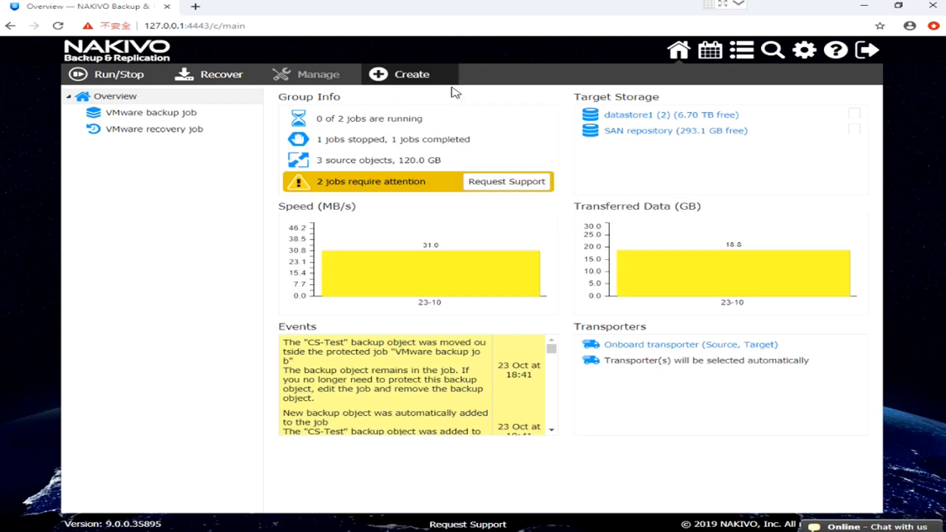
click(414, 76)
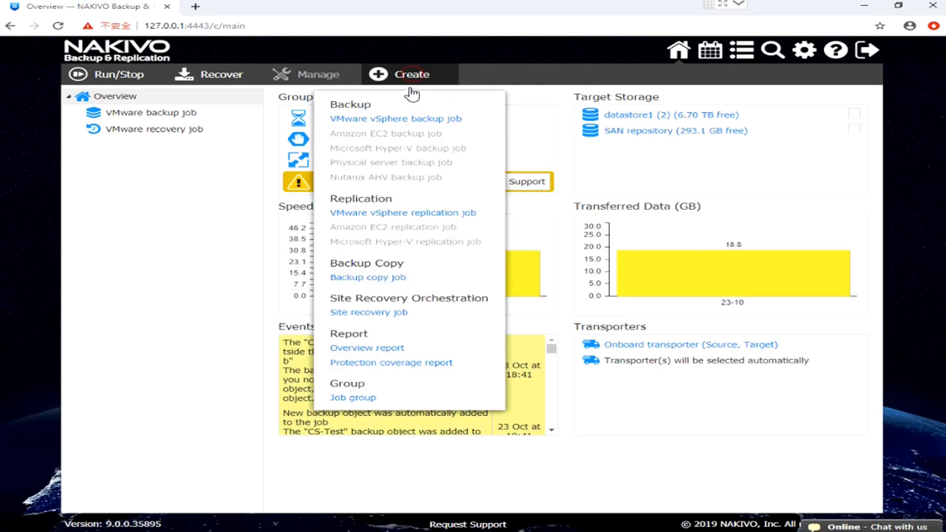
click(404, 120)
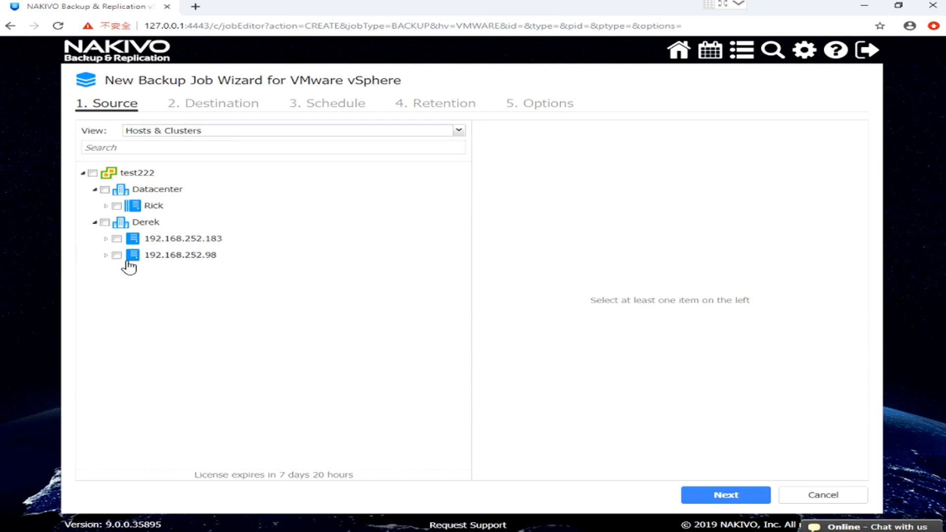
click(106, 255)
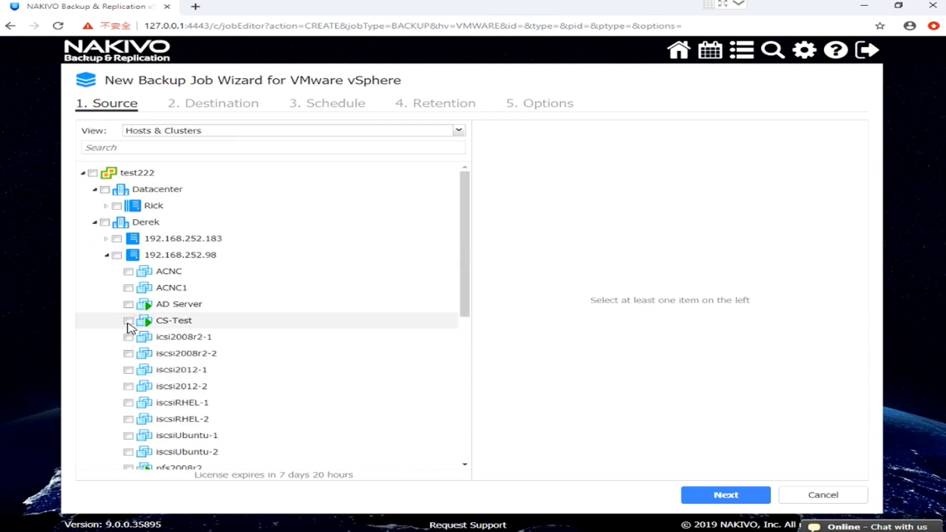
click(128, 322)
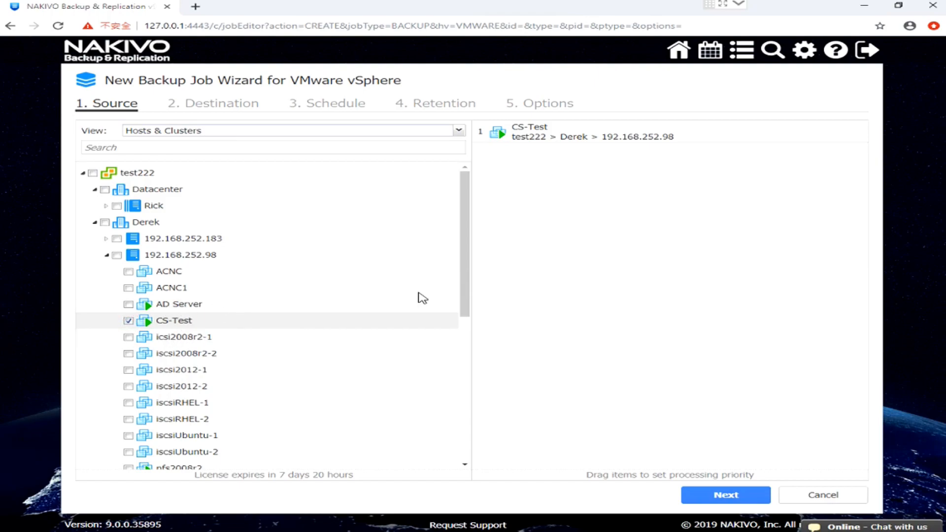
click(744, 496)
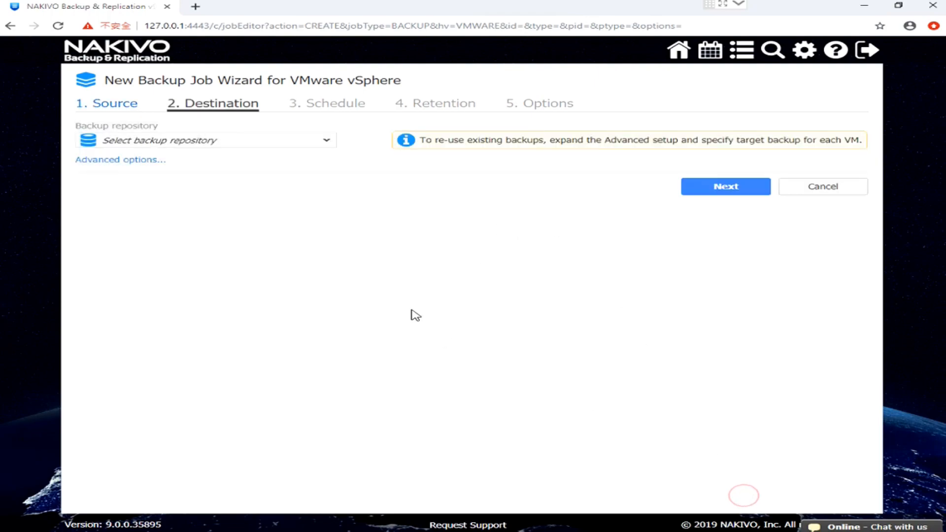
Set SAN repository as the job's destination, go through the default schedule, retention and options, and cancel the new job.
click(266, 147)
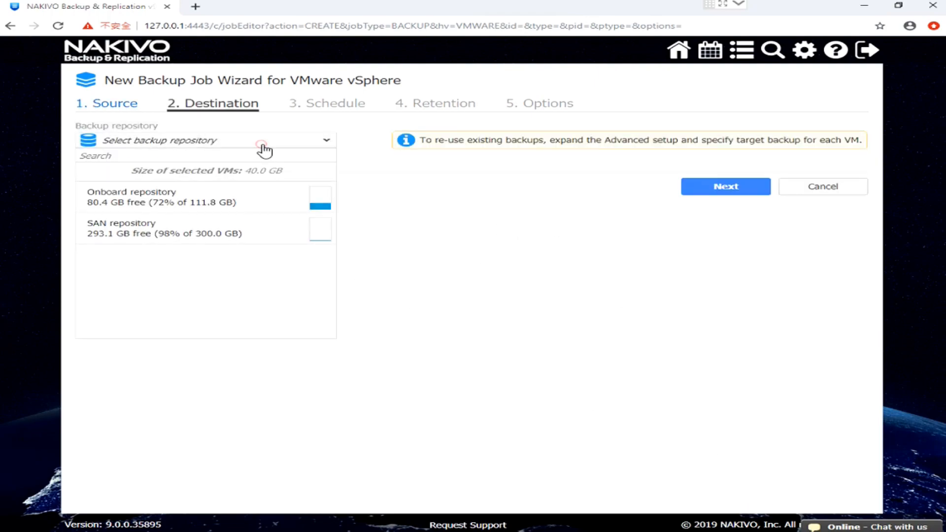
click(153, 234)
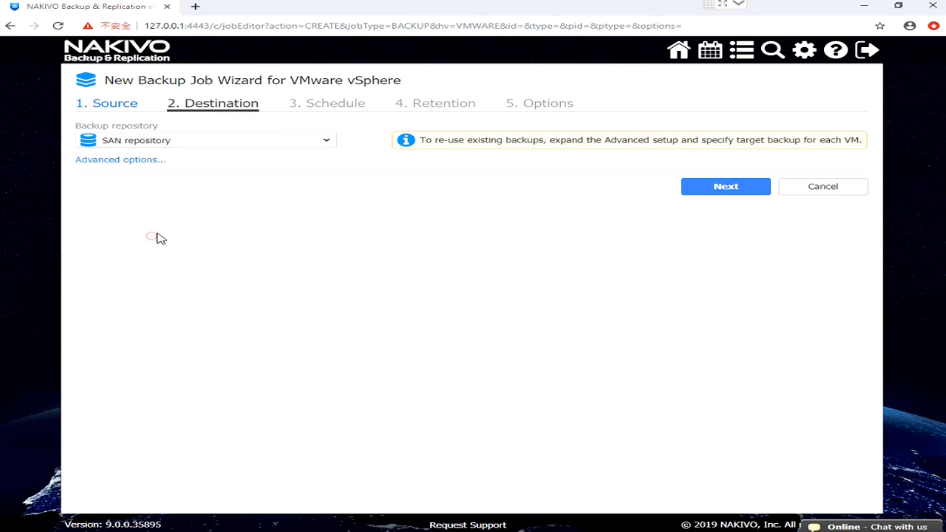
click(725, 190)
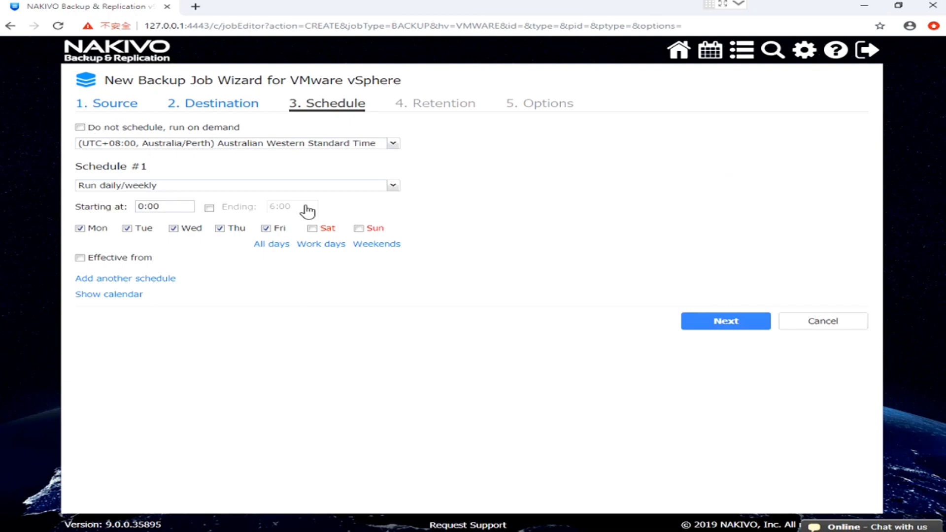
click(710, 326)
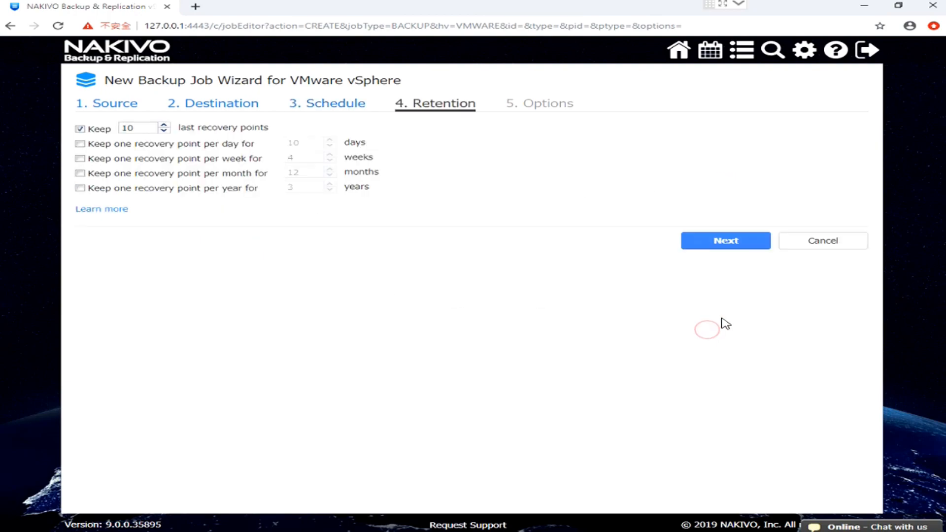
click(731, 244)
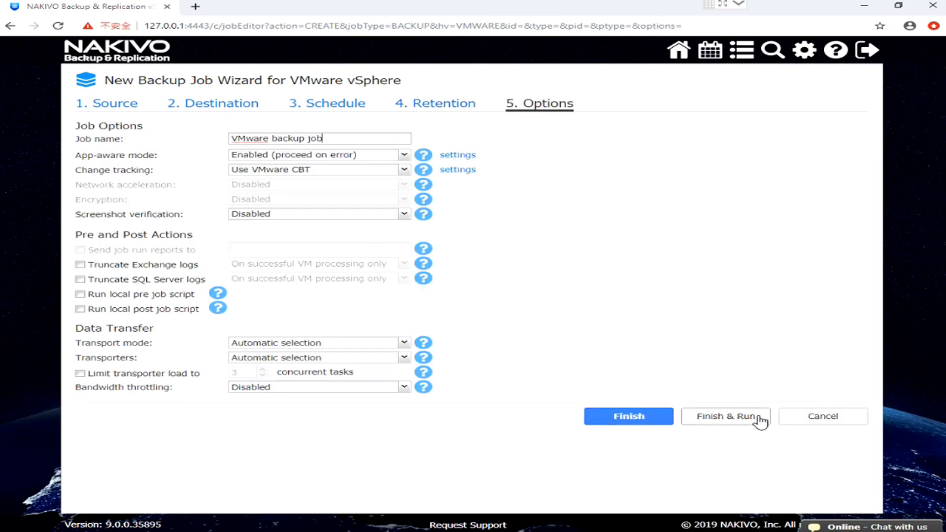
click(802, 423)
click(814, 482)
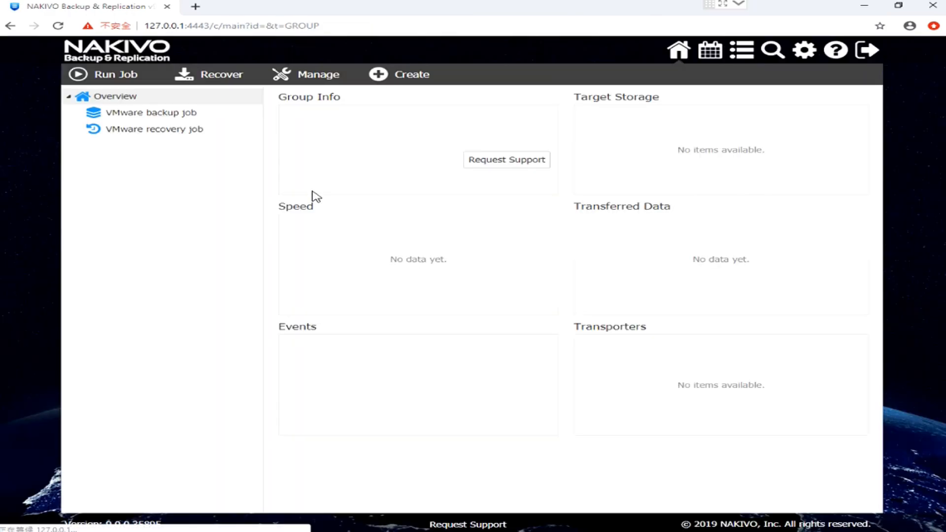
Run the existing VMware backup job for only the selected CS-Test VM, and stop the running job for all VMs.
click(180, 114)
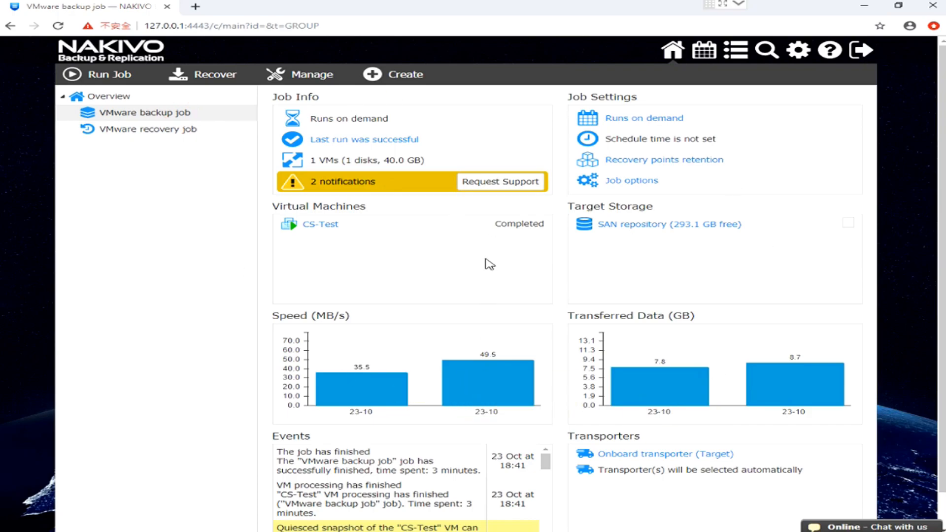
click(113, 75)
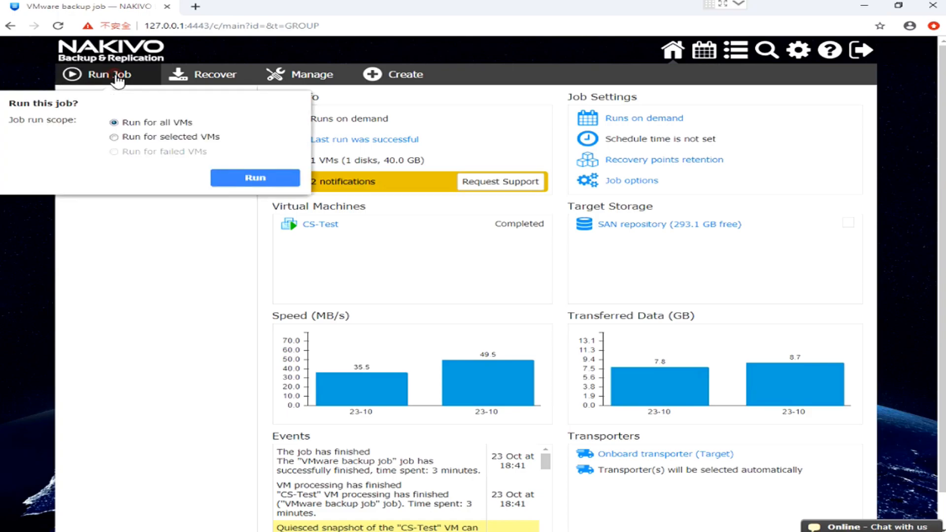
click(153, 139)
click(9, 184)
click(238, 317)
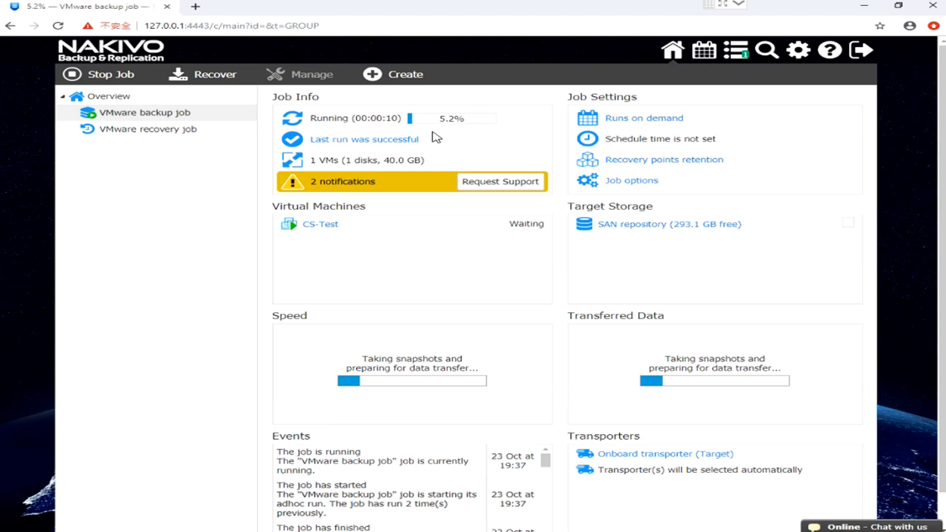
click(111, 78)
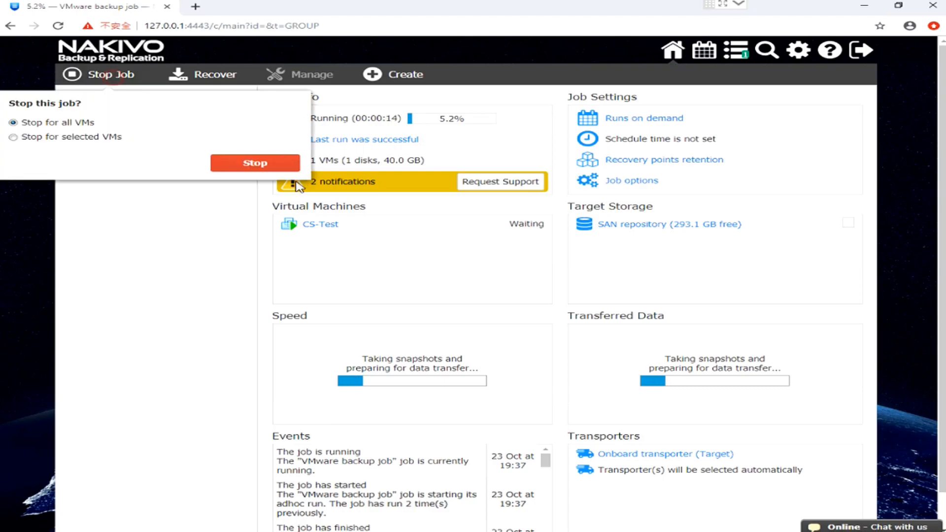
click(240, 166)
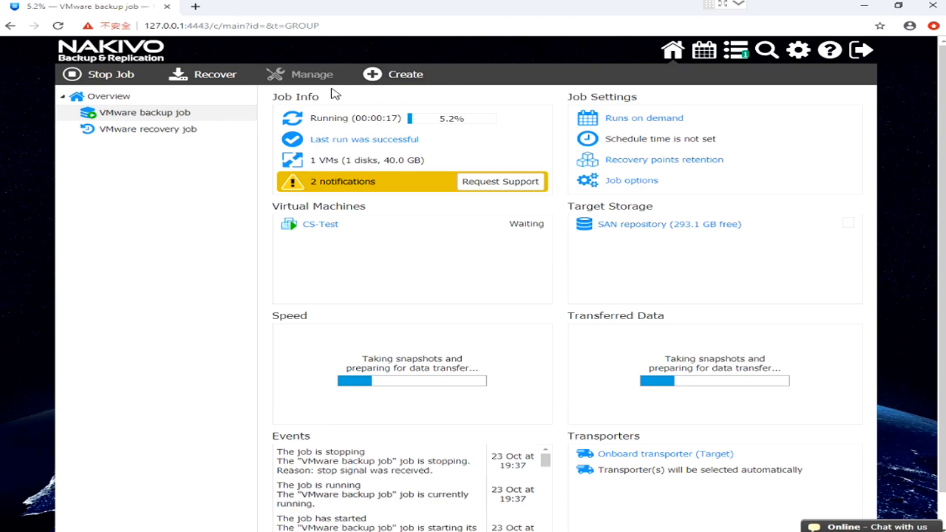
Start a new VMware VM recovery from backup job with CS-Test from the VMware backup job as its source.
click(217, 75)
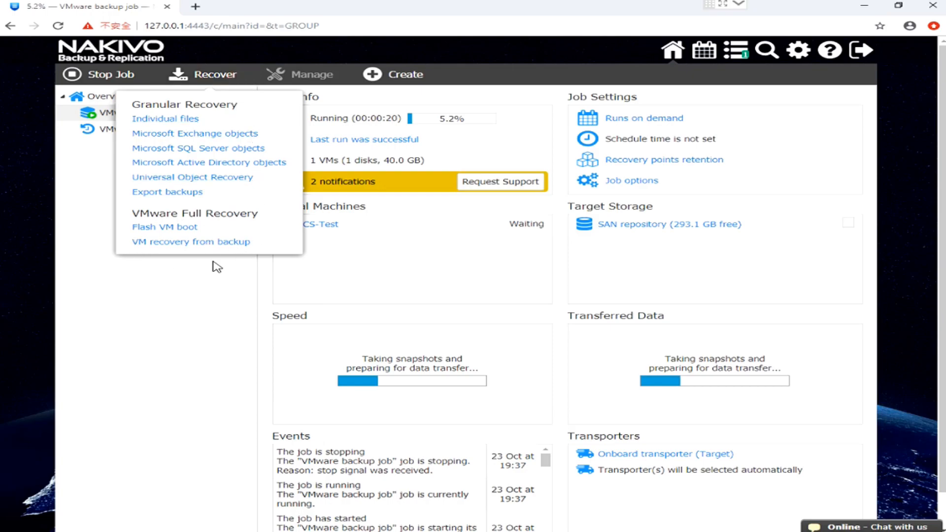
click(211, 242)
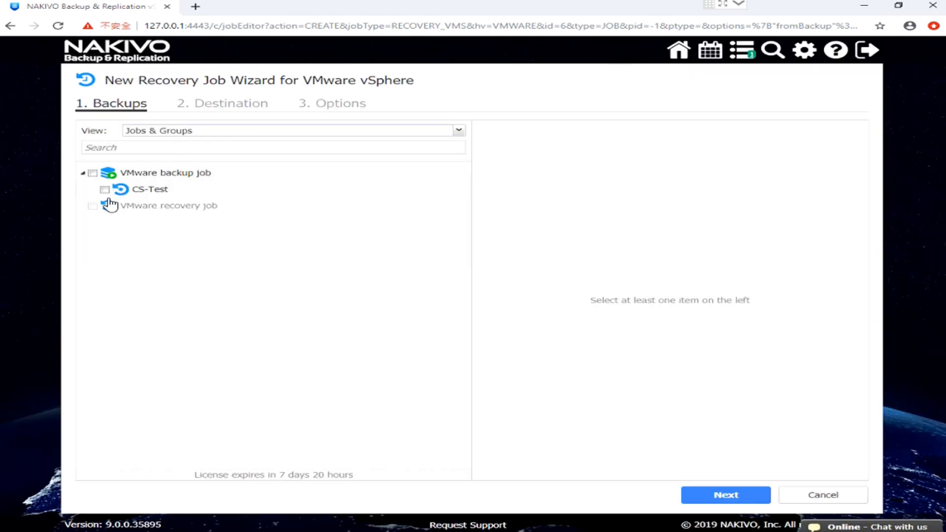
click(105, 191)
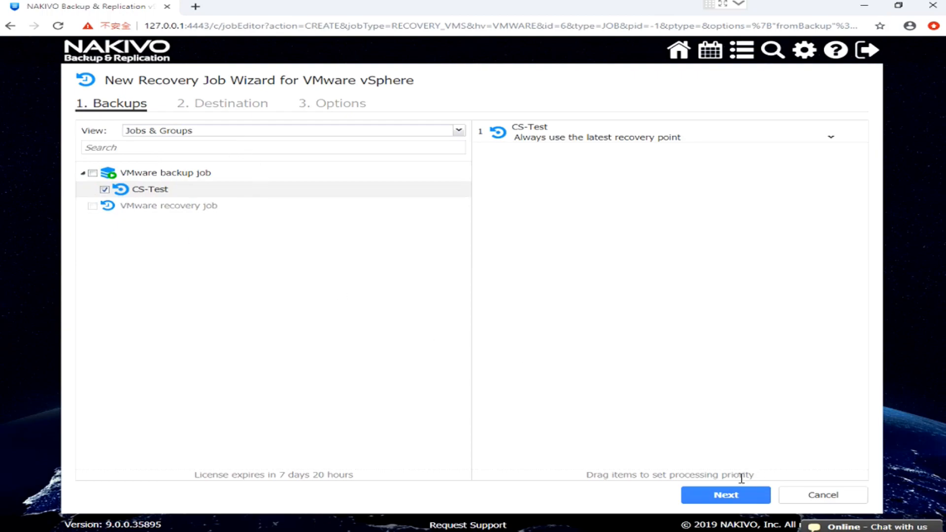
click(726, 494)
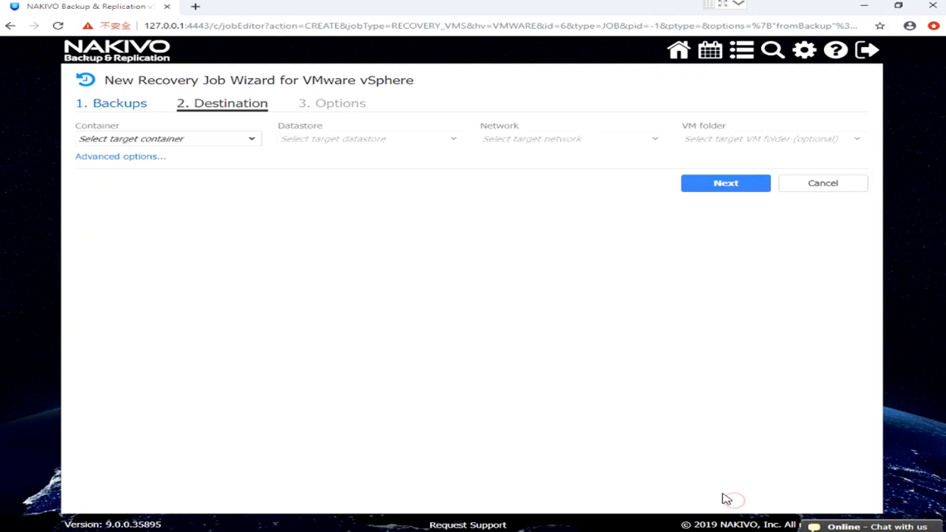
Set the recovery destination to container 192.168.252.98, datastore1 (2) and VM Network, go on to the options, and cancel the new job.
click(217, 148)
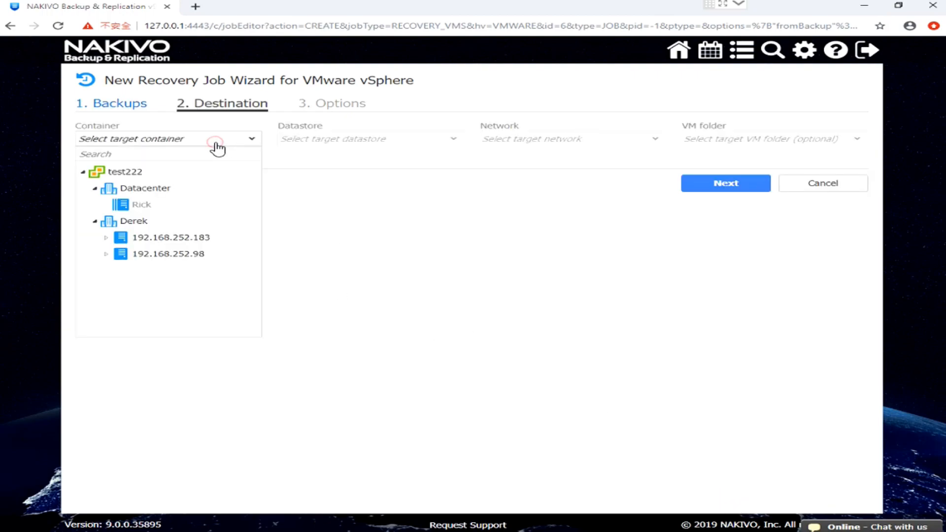
click(106, 255)
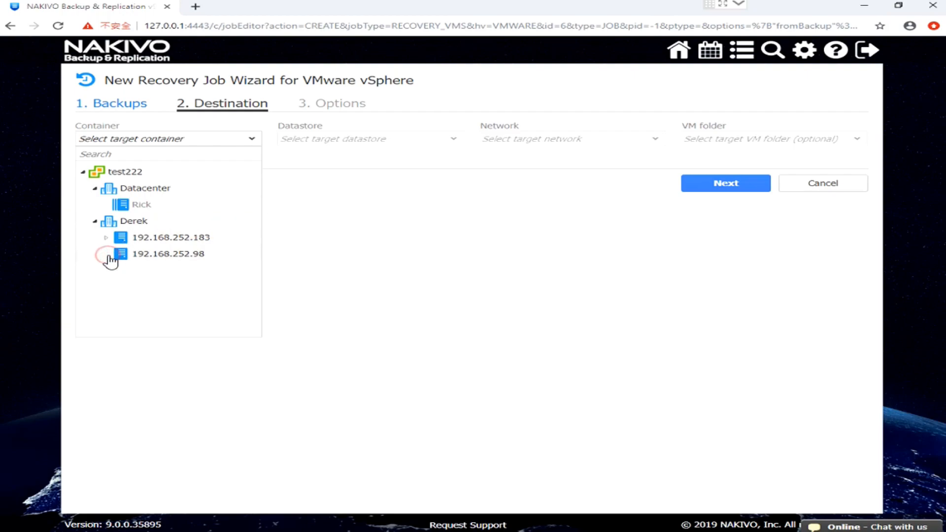
click(159, 254)
click(453, 139)
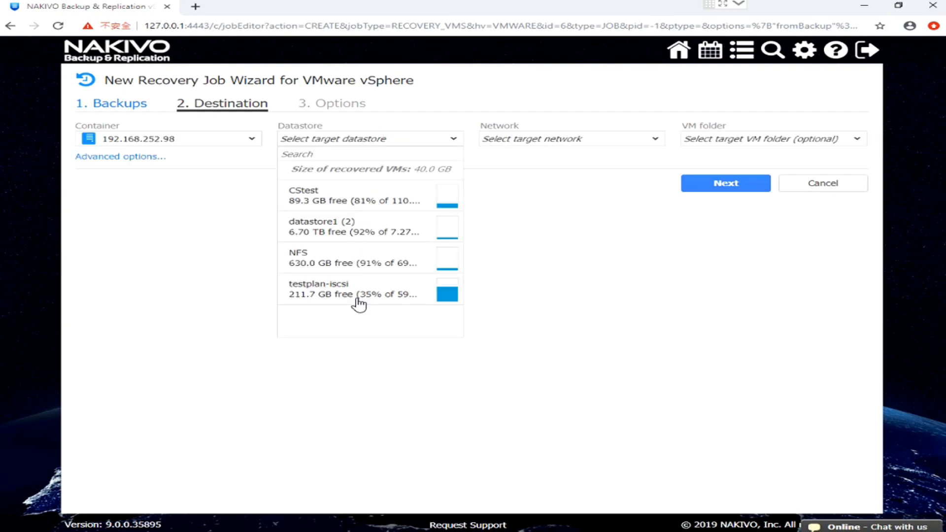
click(337, 232)
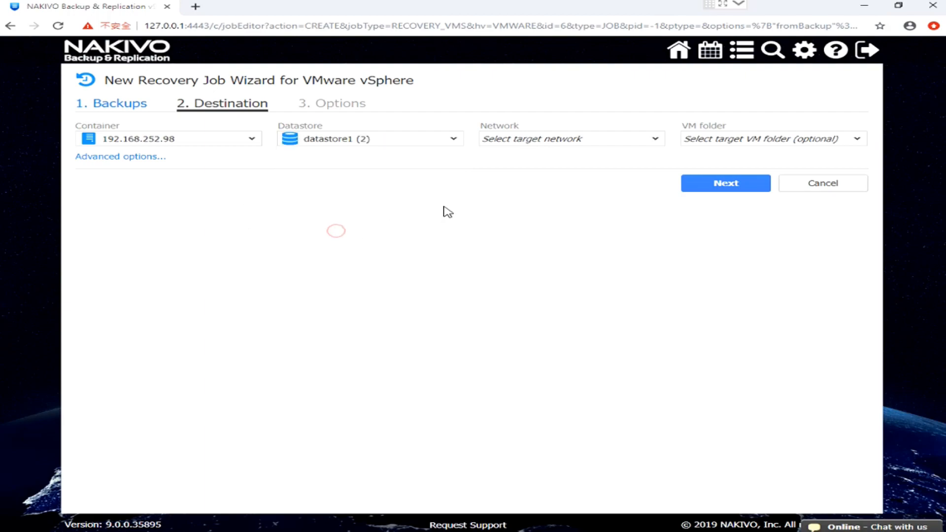
click(603, 148)
click(553, 244)
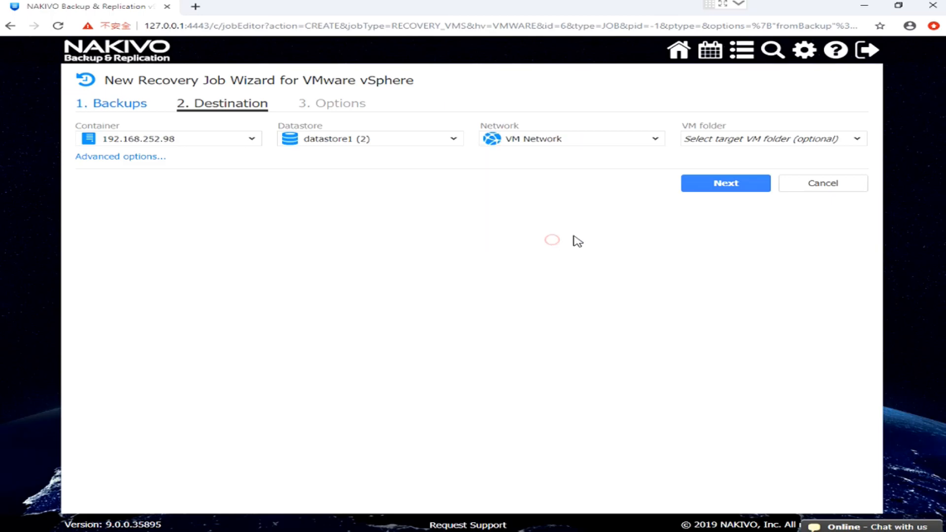
click(741, 185)
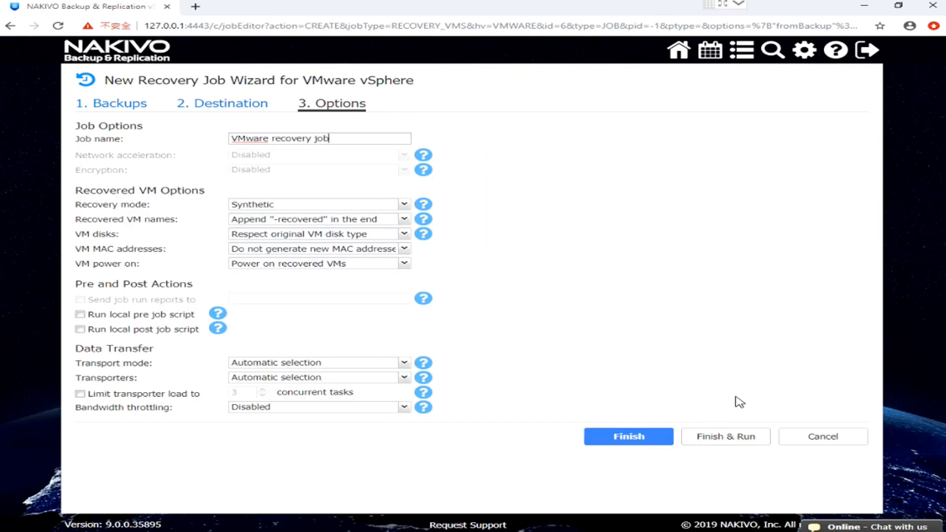
click(792, 438)
click(814, 508)
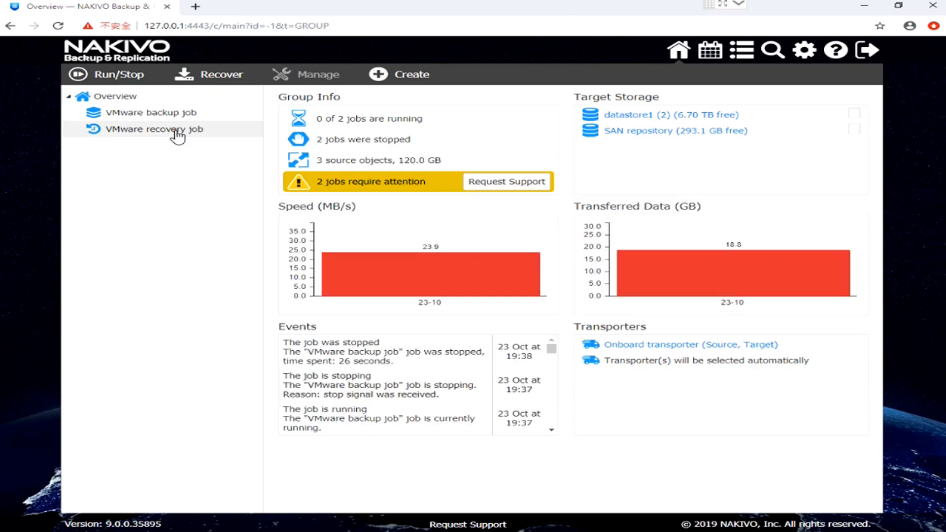
Run the existing VMware recovery job for selected VMs only, choosing the first CS-Test entry.
click(178, 134)
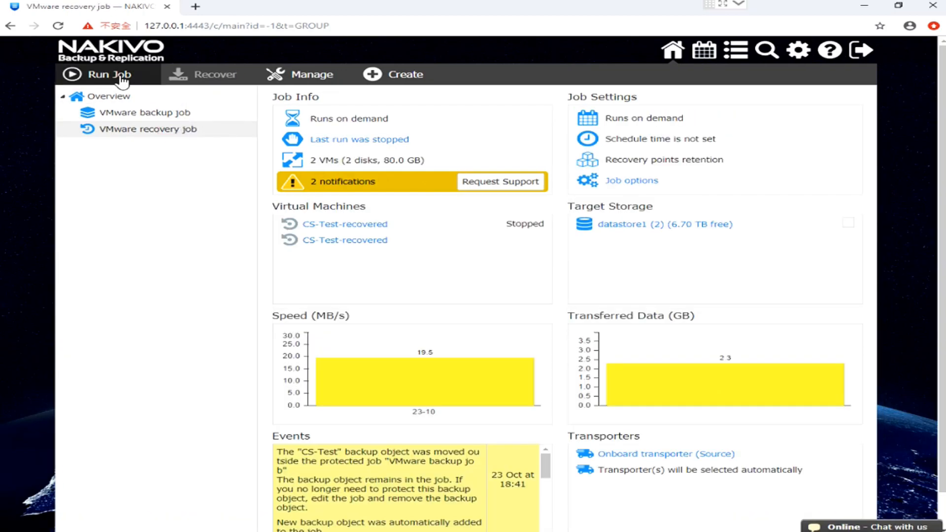
click(120, 79)
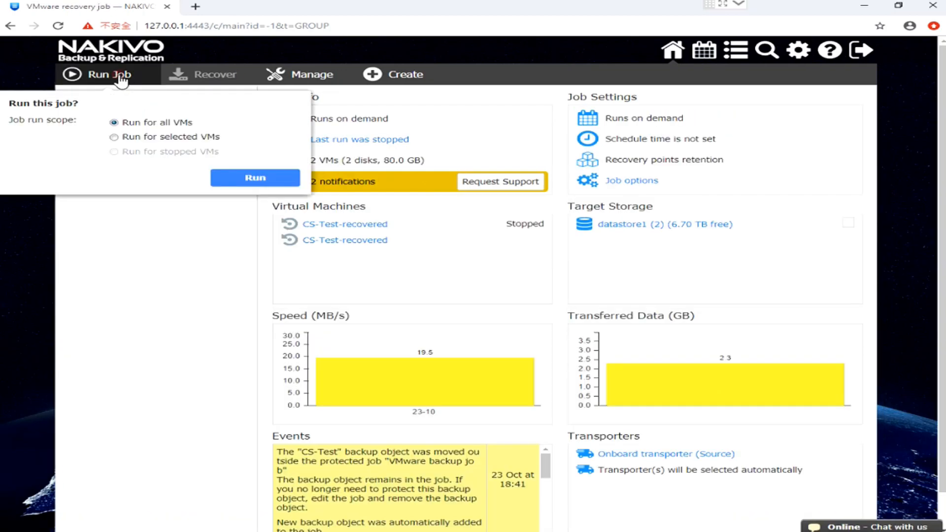
click(173, 137)
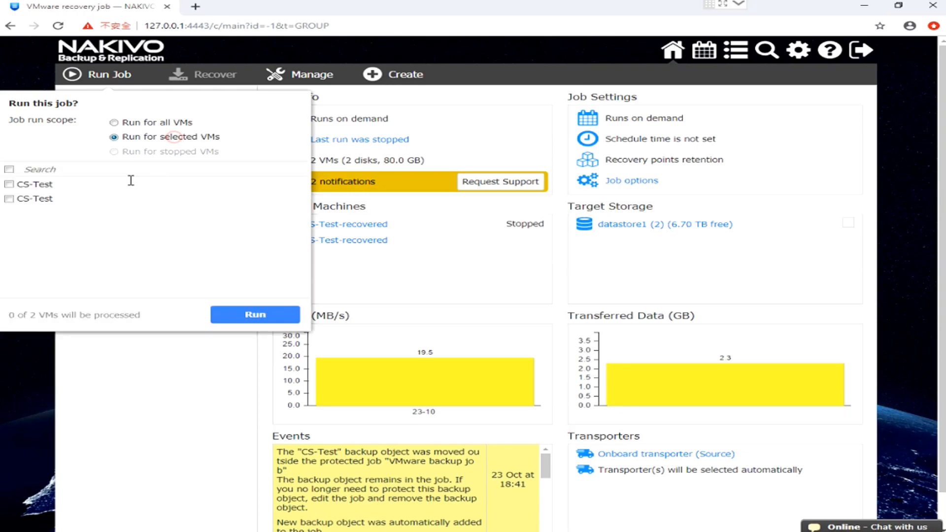
click(9, 184)
click(238, 318)
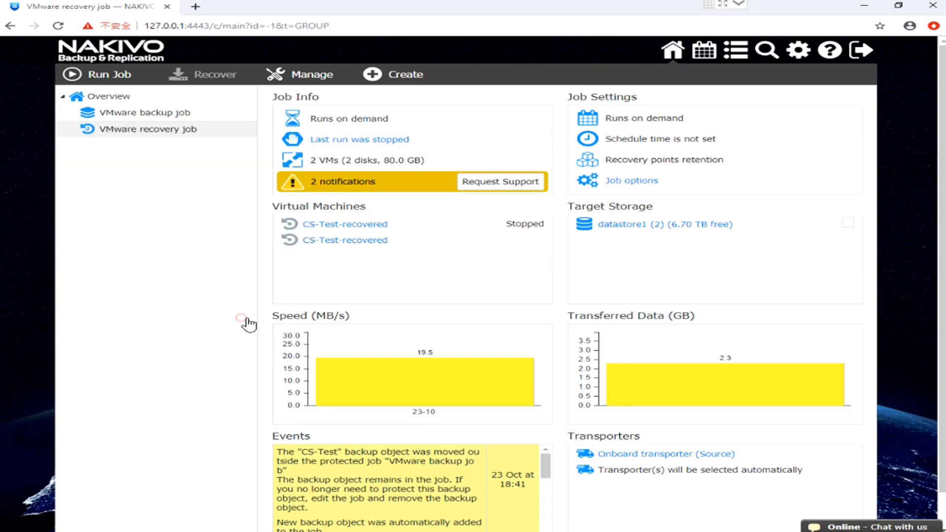